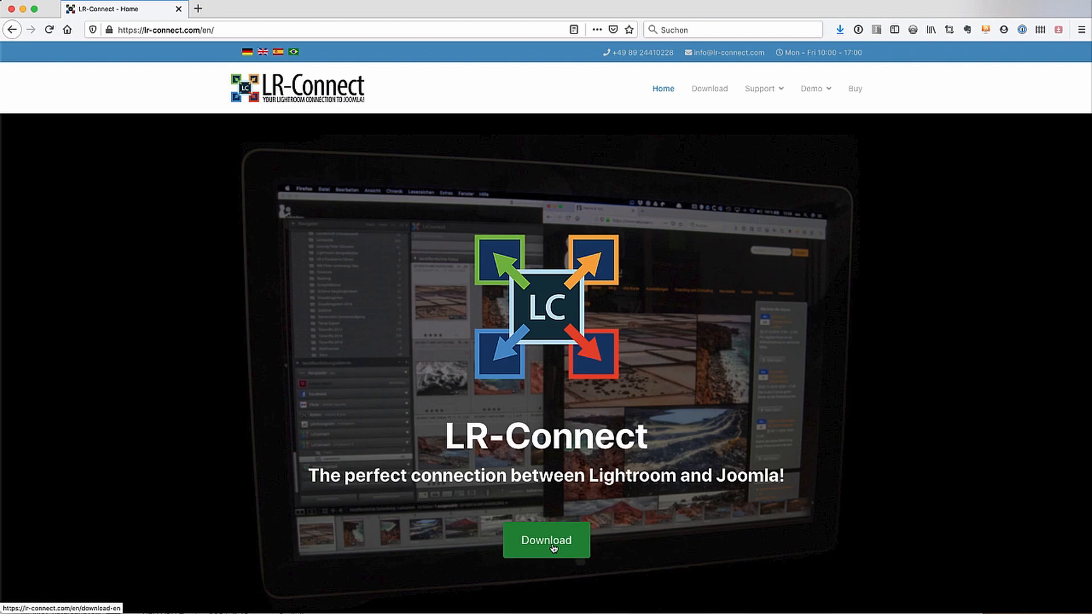
# - Download the LR-Connect Joomla! Package and the LR-Connect Lightroom Plugin from the LR-Connect download page, saving both zip files
pyautogui.click(553, 548)
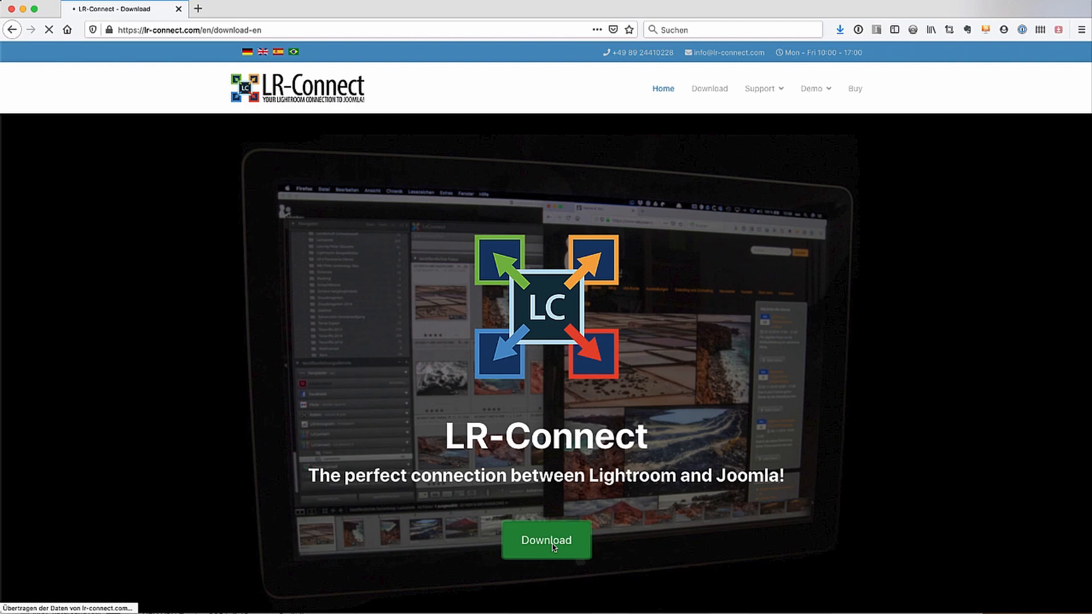
pyautogui.click(553, 547)
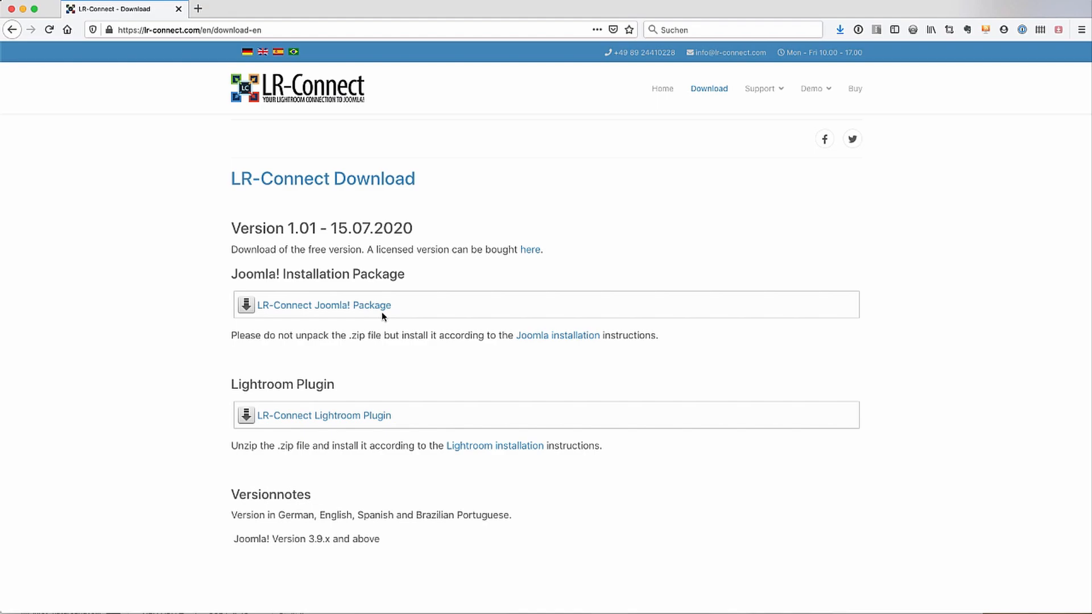
pyautogui.click(377, 306)
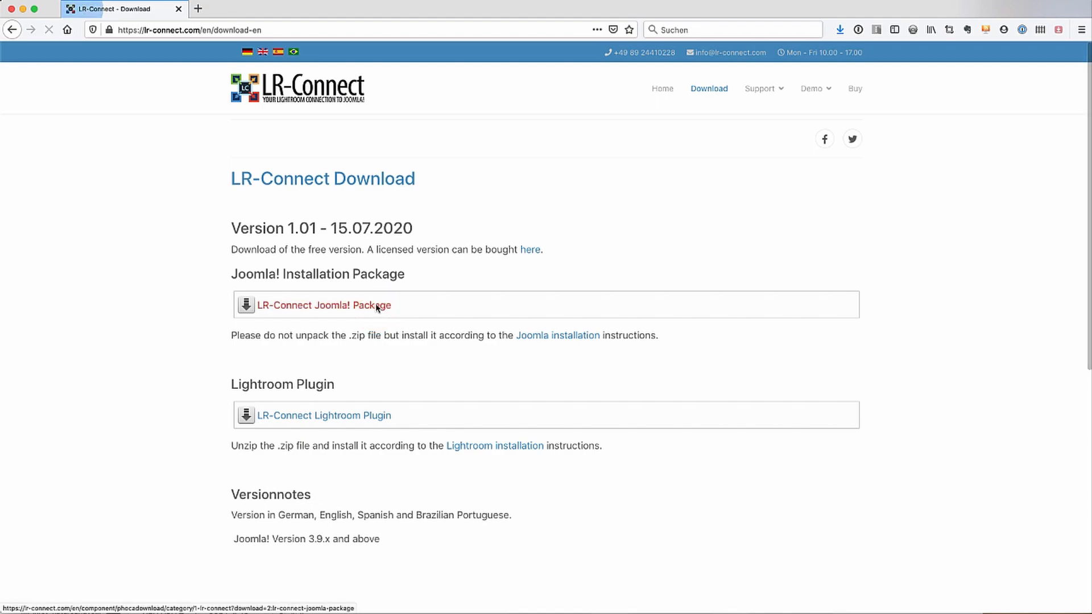
pyautogui.click(573, 489)
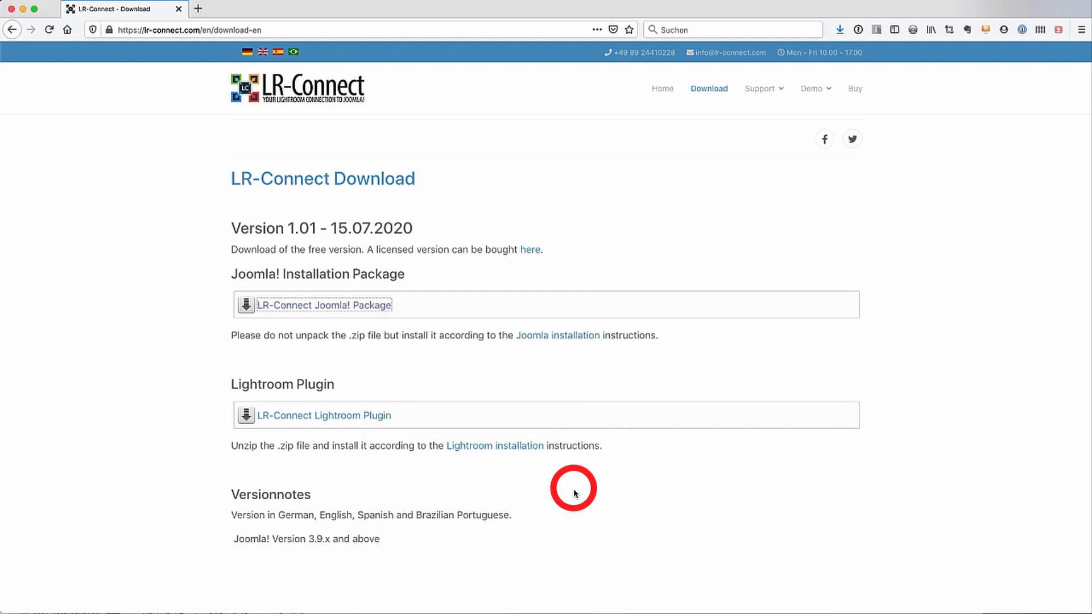
pyautogui.click(358, 421)
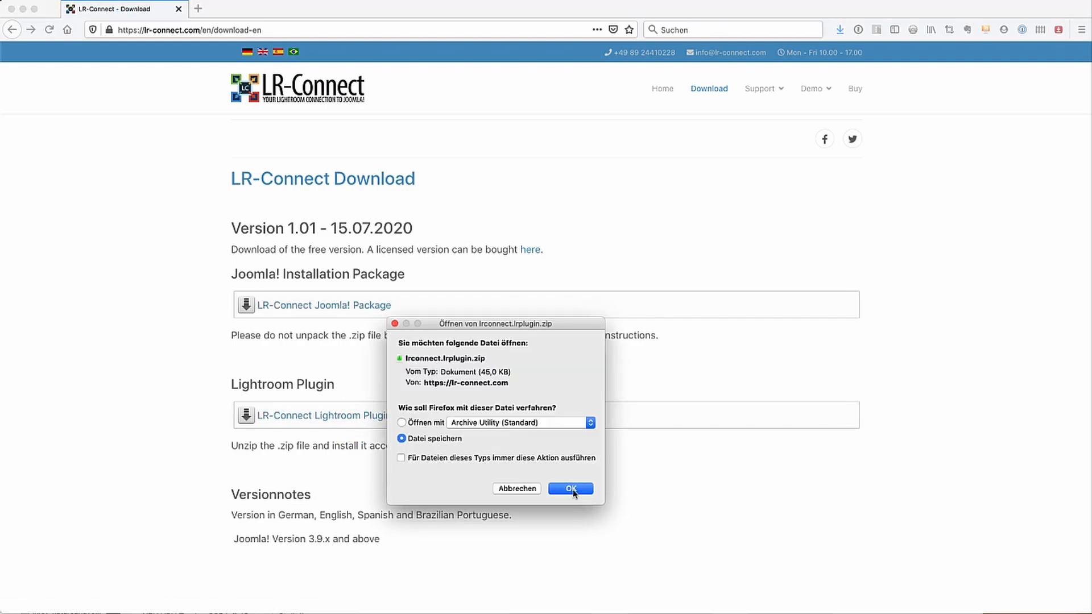
pyautogui.click(571, 489)
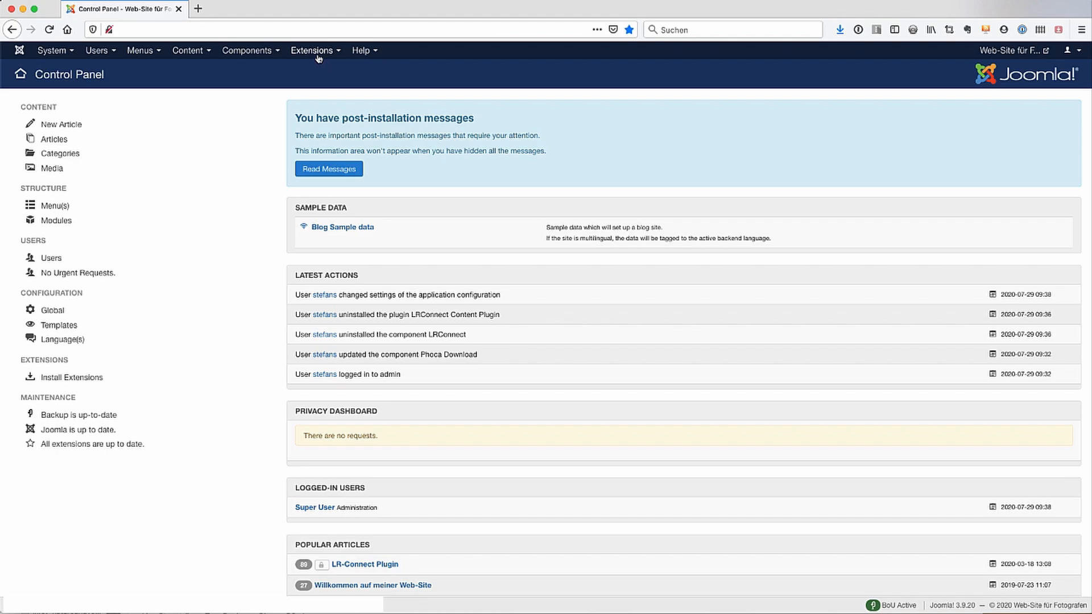
# - Upload and install the pkg_lrconnect.zip package file as an extension in the Joomla! administration
pyautogui.click(315, 51)
pyautogui.moveTo(330, 71)
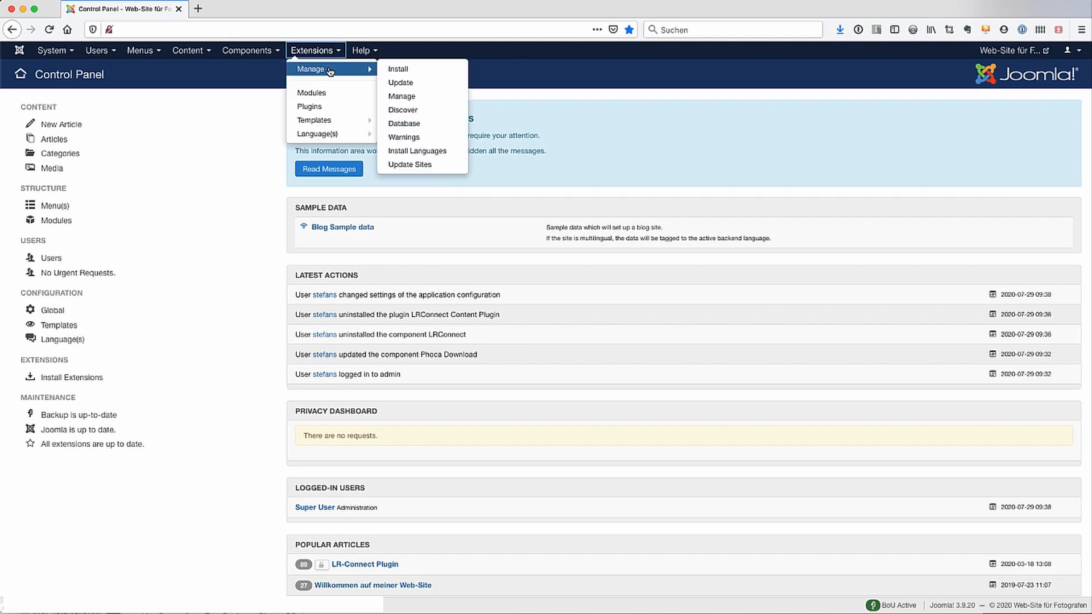
pyautogui.click(417, 71)
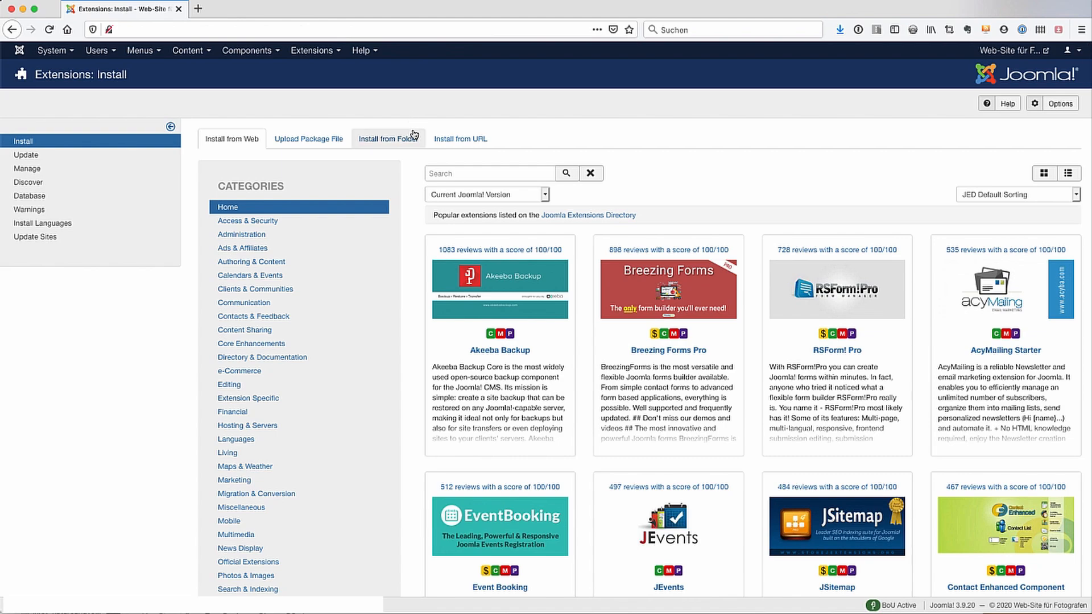
pyautogui.click(322, 146)
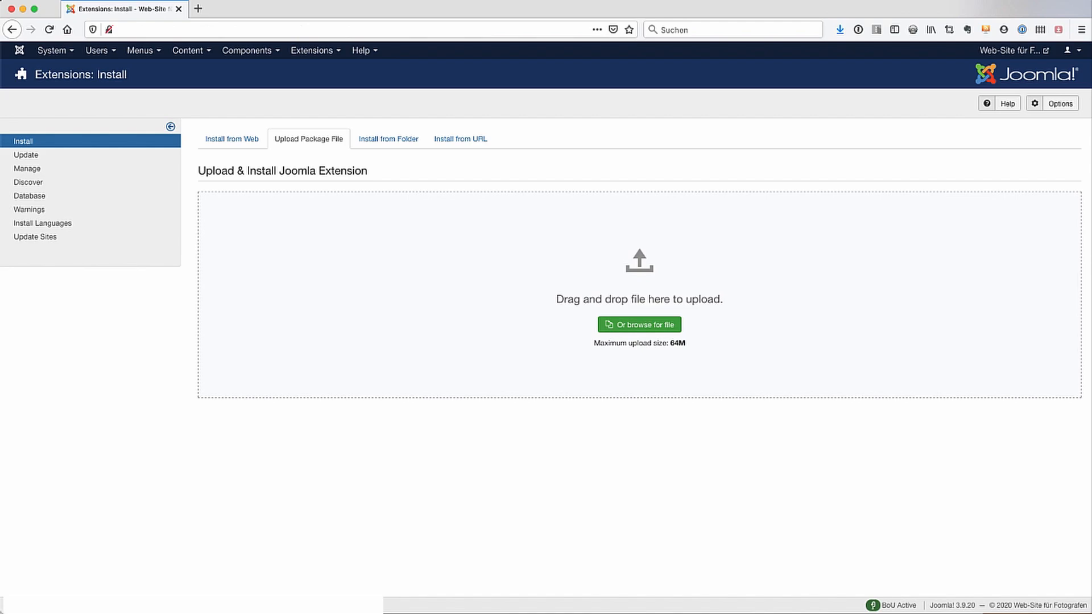
pyautogui.moveTo(1090, 194); pyautogui.dragTo(584, 250)
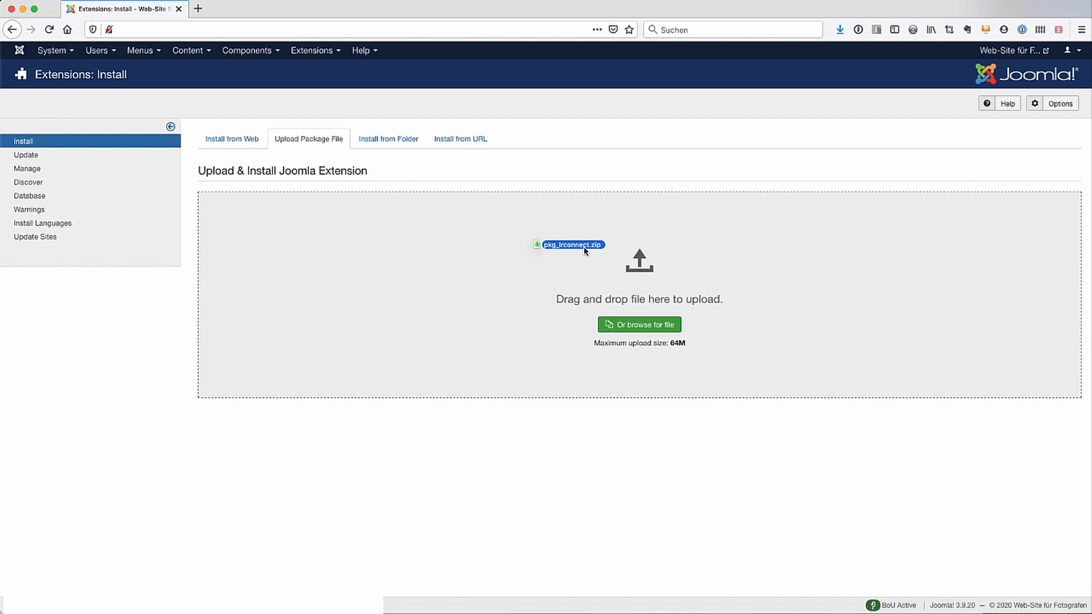
pyautogui.moveTo(584, 248); pyautogui.dragTo(583, 248)
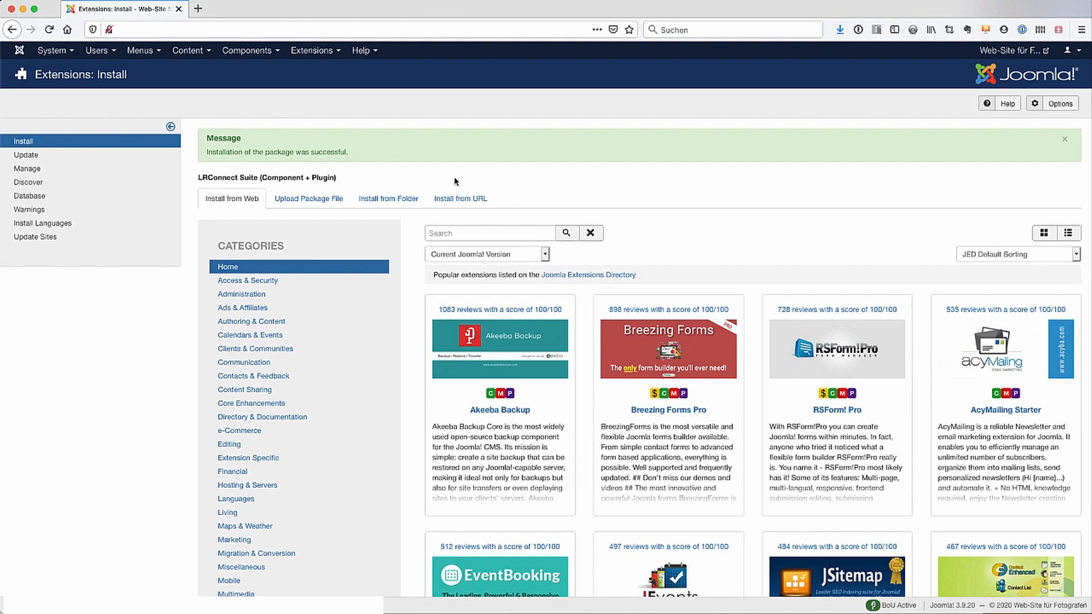
# - Generate an access token on the dashboard of the LR-Connect component and select the full token text
pyautogui.click(253, 51)
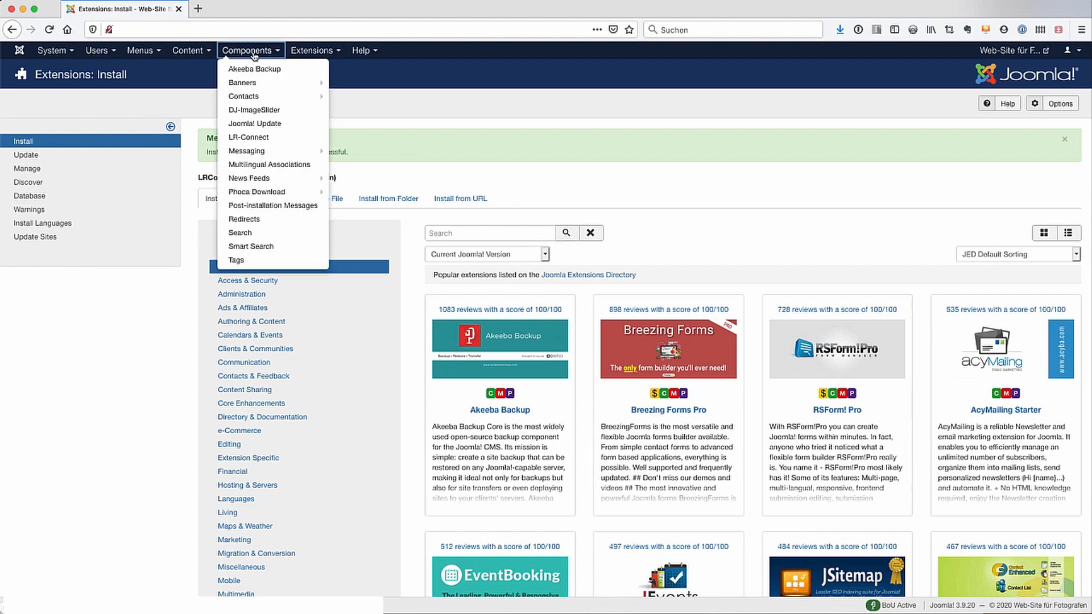
pyautogui.click(265, 138)
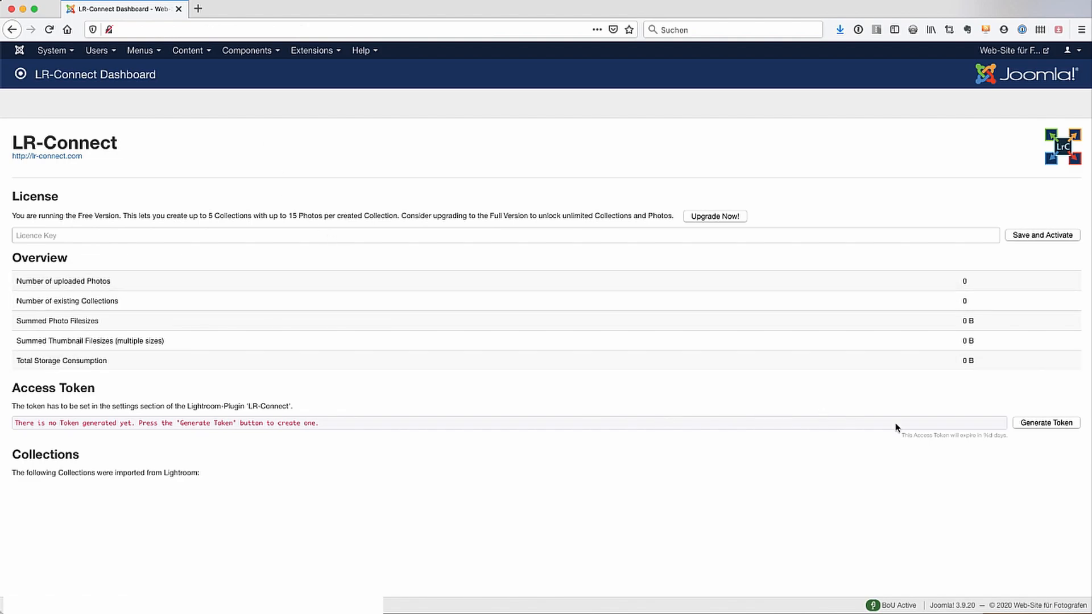
pyautogui.click(1035, 424)
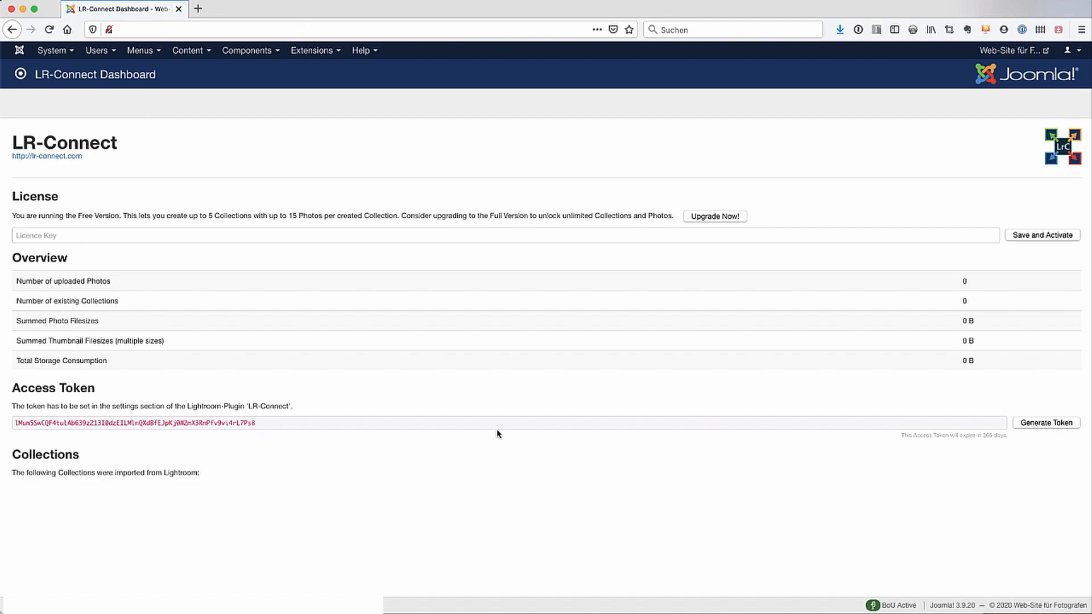
pyautogui.moveTo(259, 424); pyautogui.dragTo(14, 417)
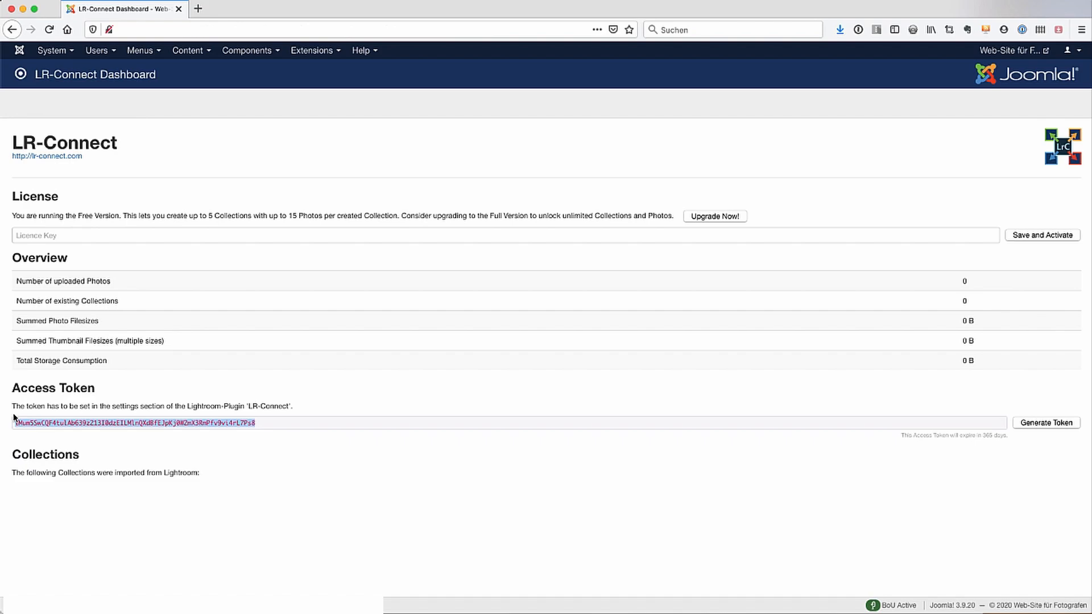
pyautogui.moveTo(14, 416); pyautogui.dragTo(15, 413)
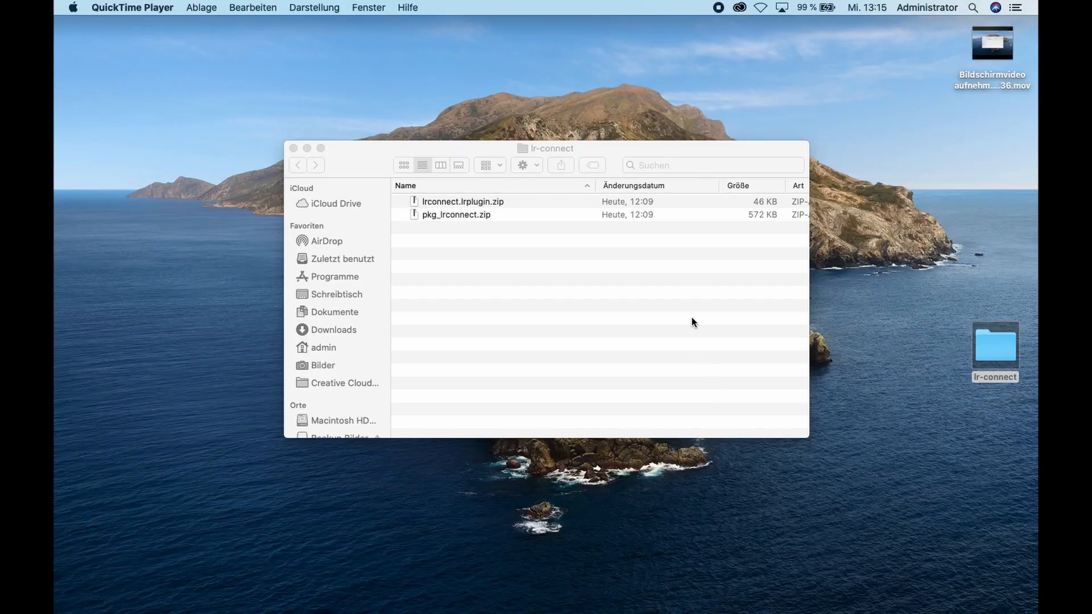
# - Switch to Finder and unpack lrconnect.lrplugin.zip in the lr-connect folder
pyautogui.click(693, 322)
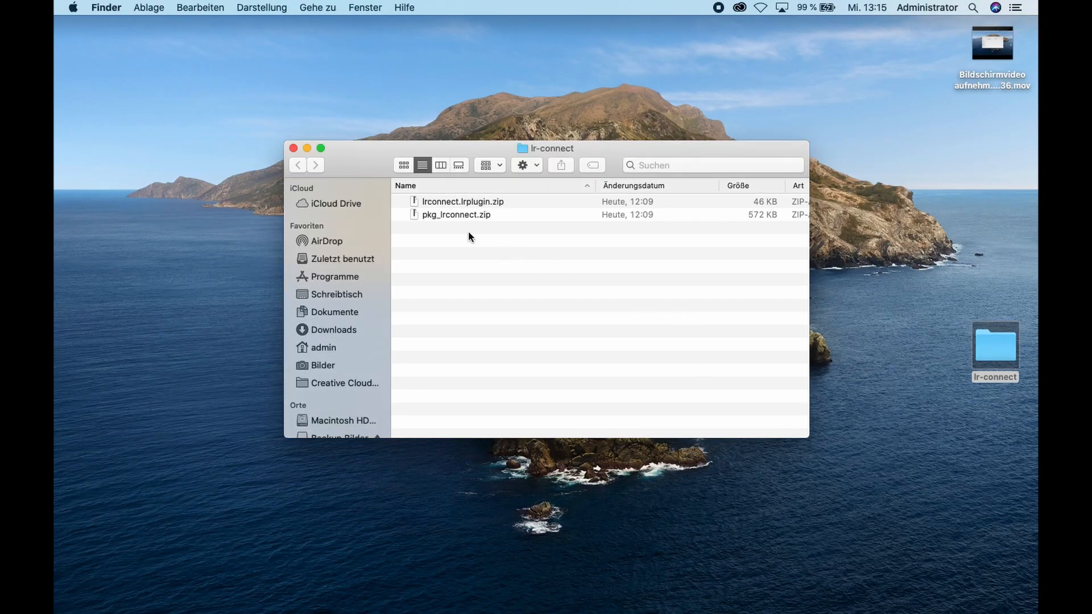
pyautogui.doubleClick(458, 201)
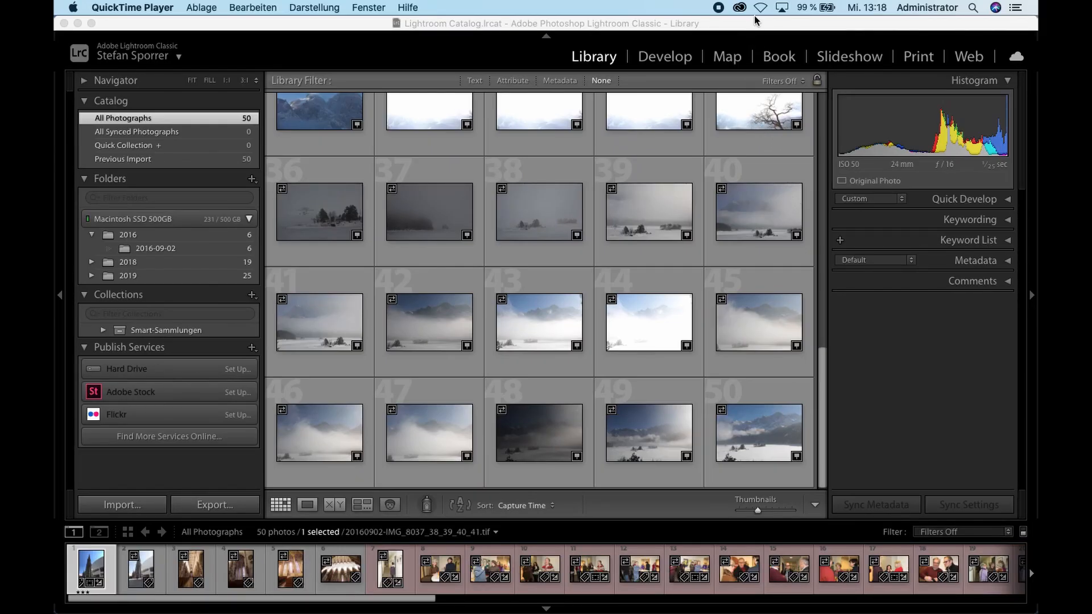
# - Switch to Lightroom Classic and add the plug-in lrconnect.lrplugin from the lr-connect folder on the Desktop through the Plug-in Manager
pyautogui.click(755, 24)
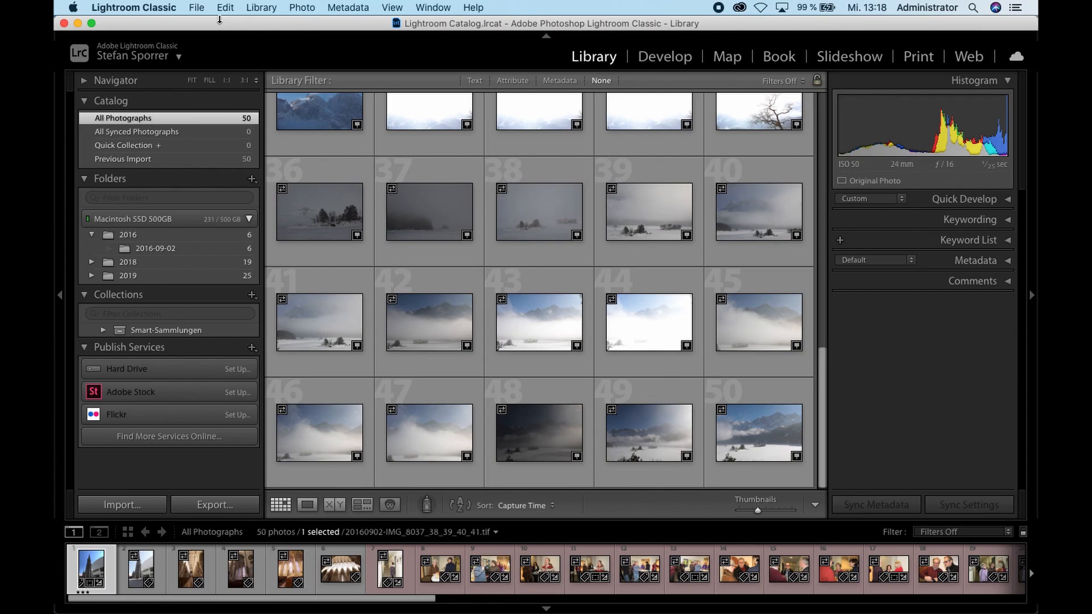
pyautogui.click(199, 9)
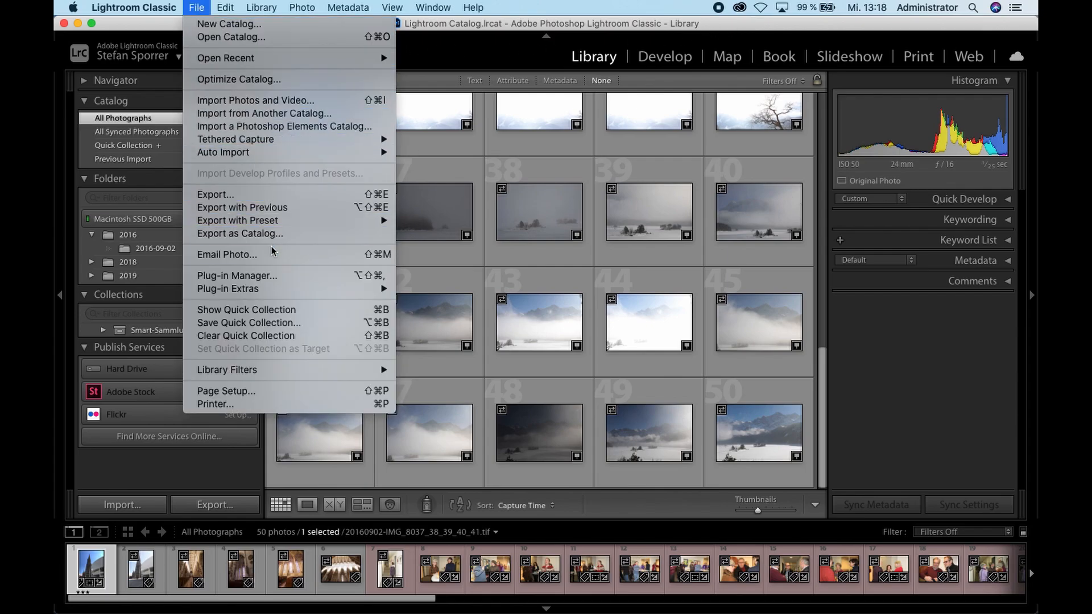
pyautogui.click(281, 278)
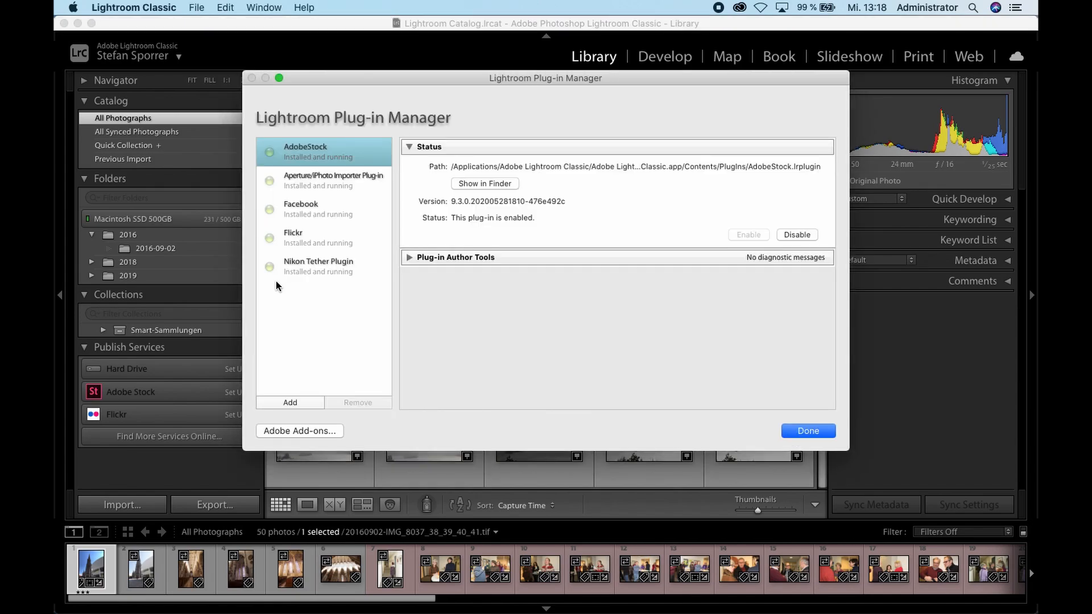
pyautogui.click(289, 405)
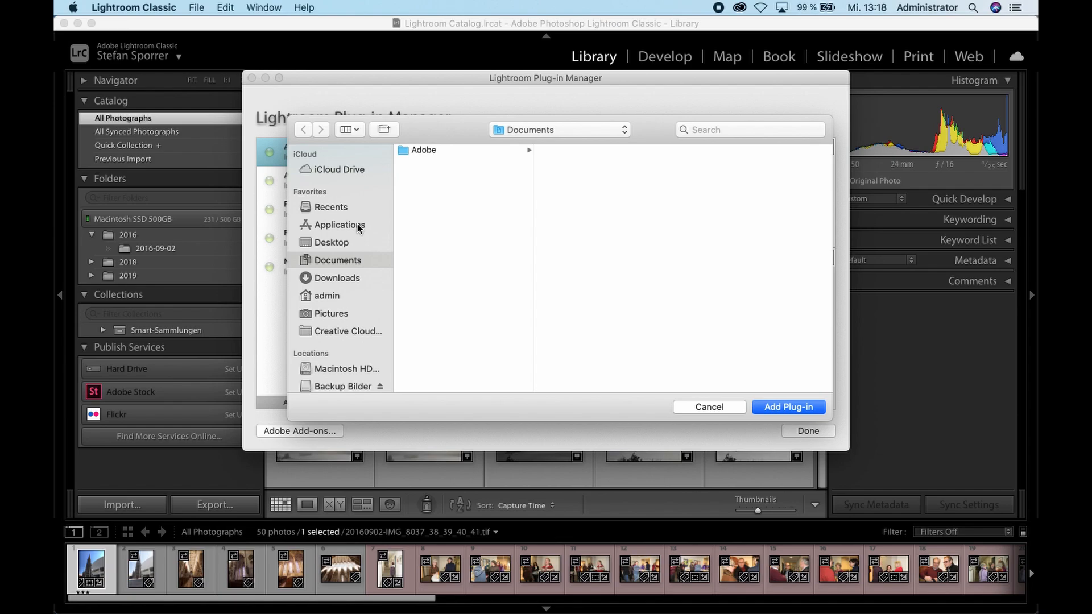
pyautogui.click(341, 242)
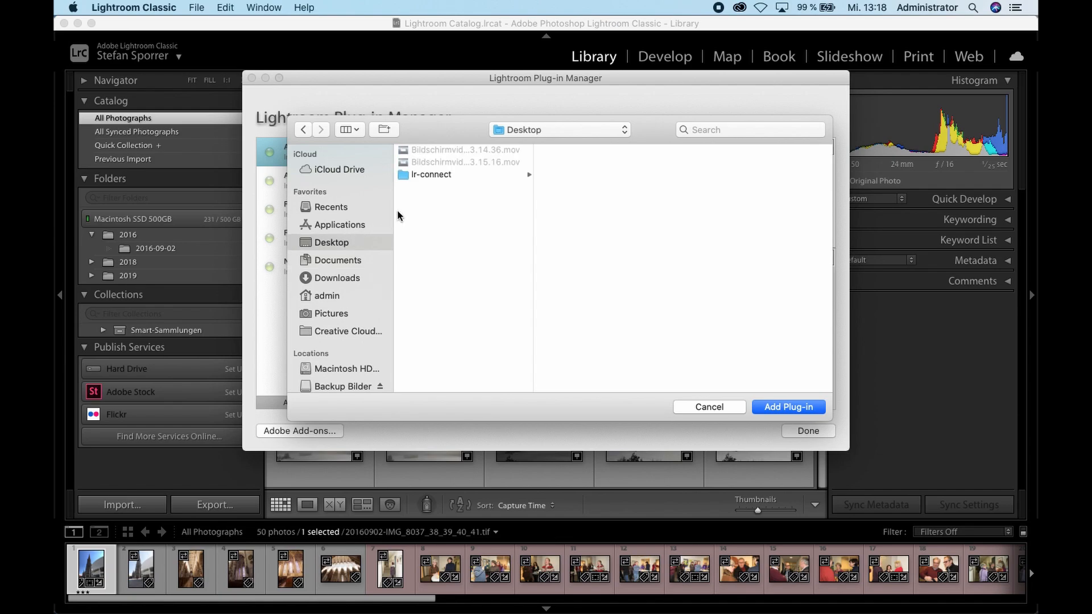
pyautogui.click(430, 175)
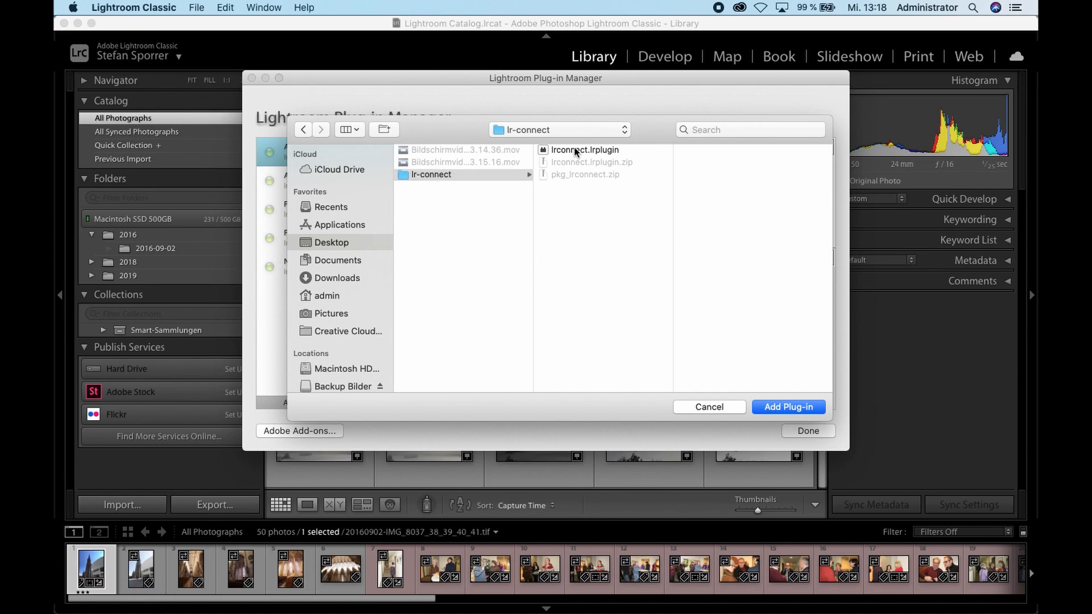
pyautogui.click(576, 150)
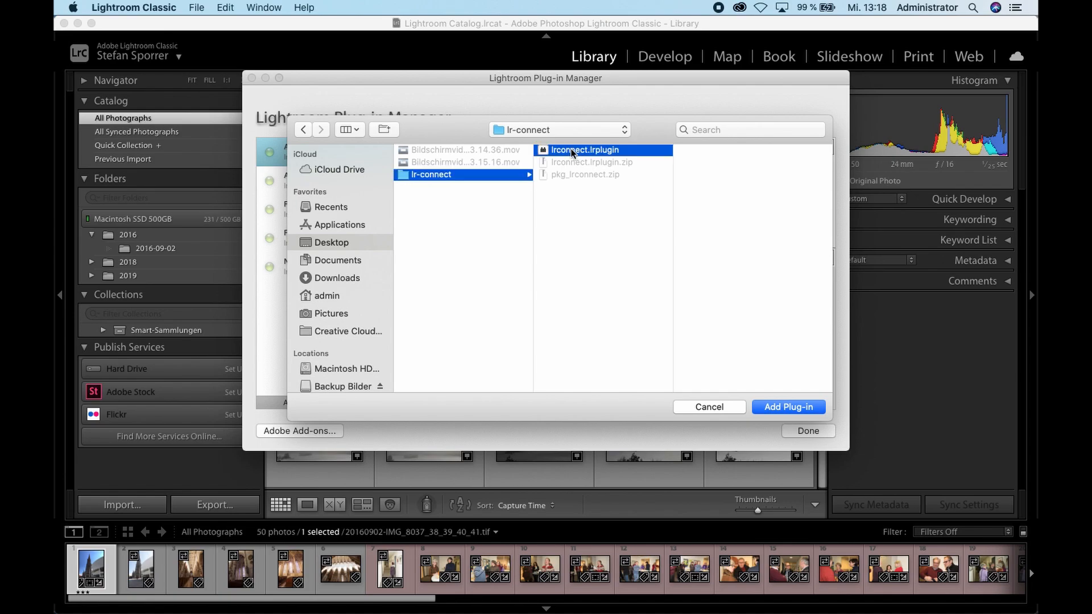
pyautogui.click(788, 411)
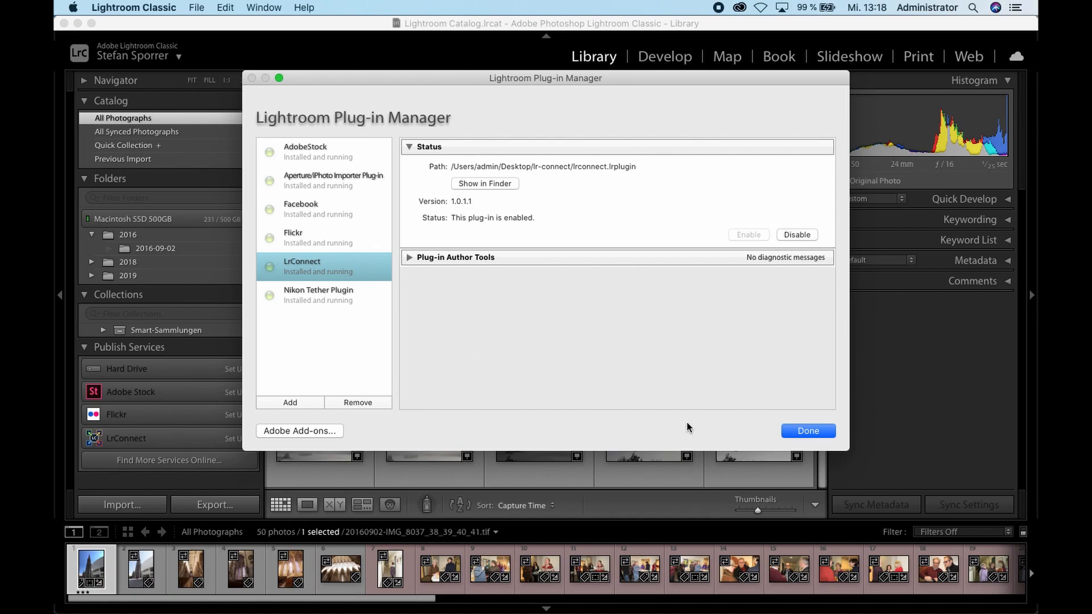
pyautogui.click(801, 432)
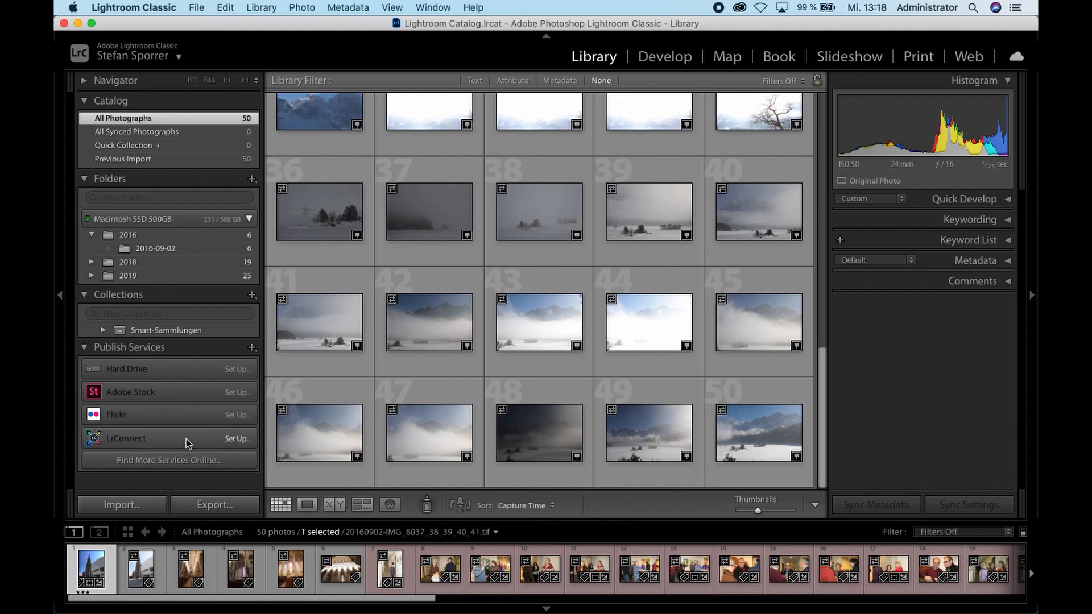
# - Open the setup of the LrConnect publish service and set its description to LR-Connect
pyautogui.click(237, 440)
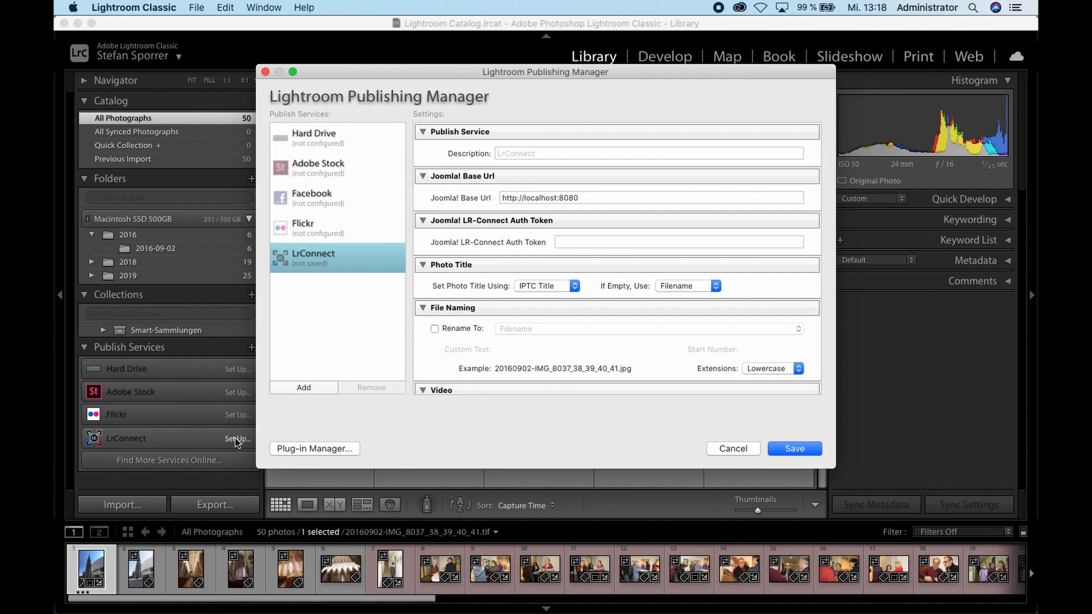
pyautogui.click(507, 153)
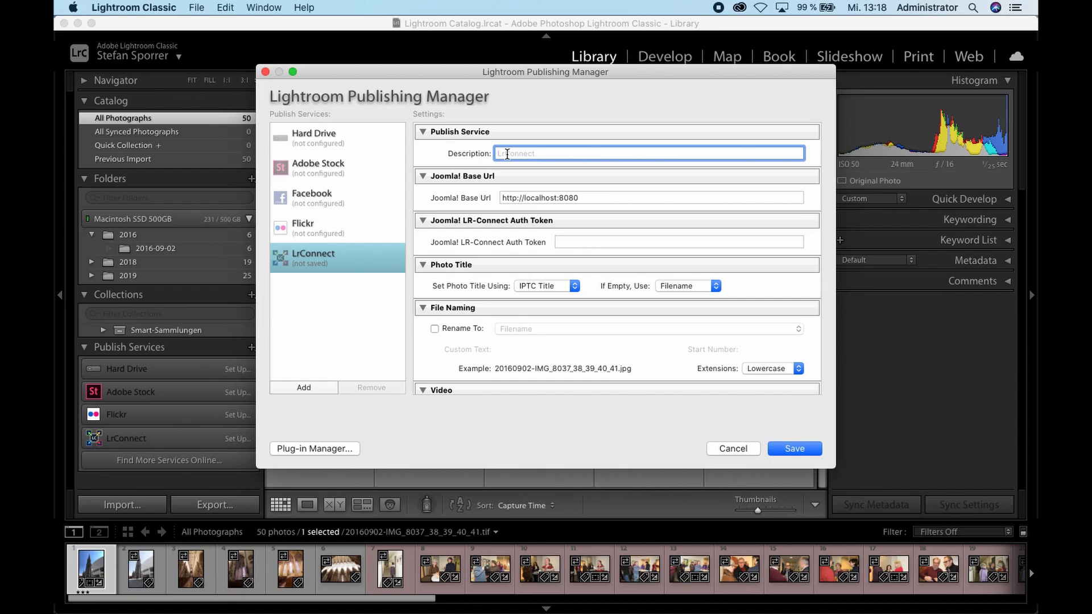
pyautogui.write('LR-Connect')
pyautogui.click(524, 199)
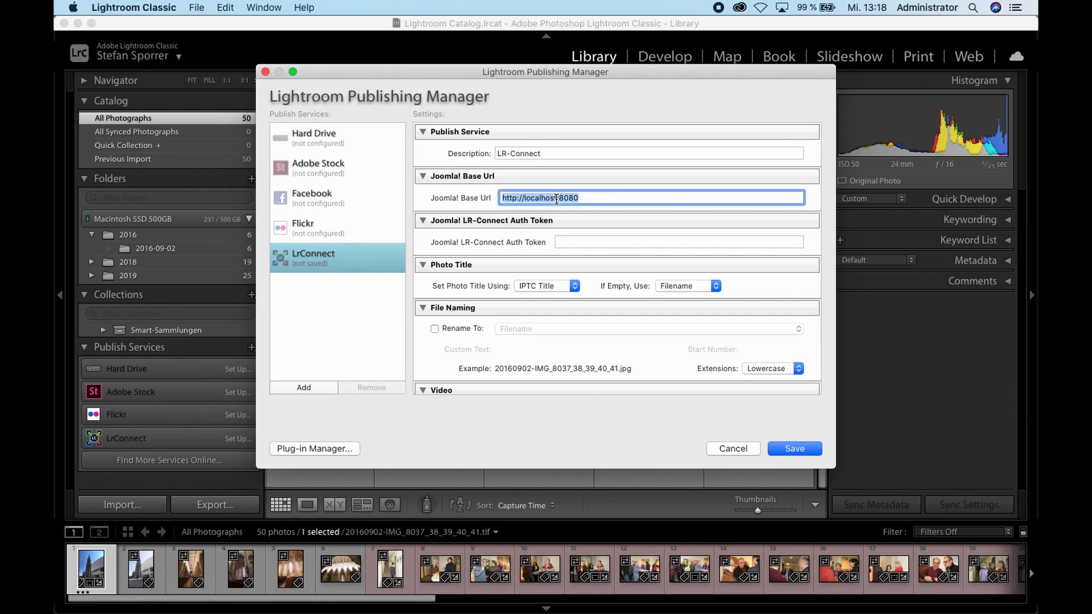
pyautogui.moveTo(556, 199); pyautogui.dragTo(524, 199)
pyautogui.press('BackSpace')
pyautogui.write('b')
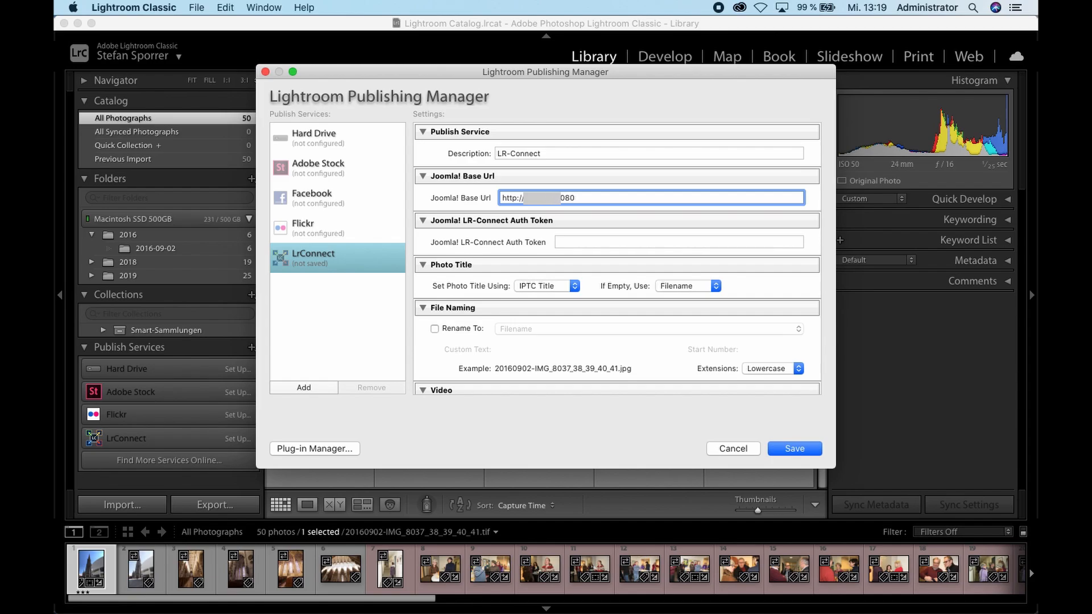
pyautogui.write('.nden')
pyautogui.write('.de')
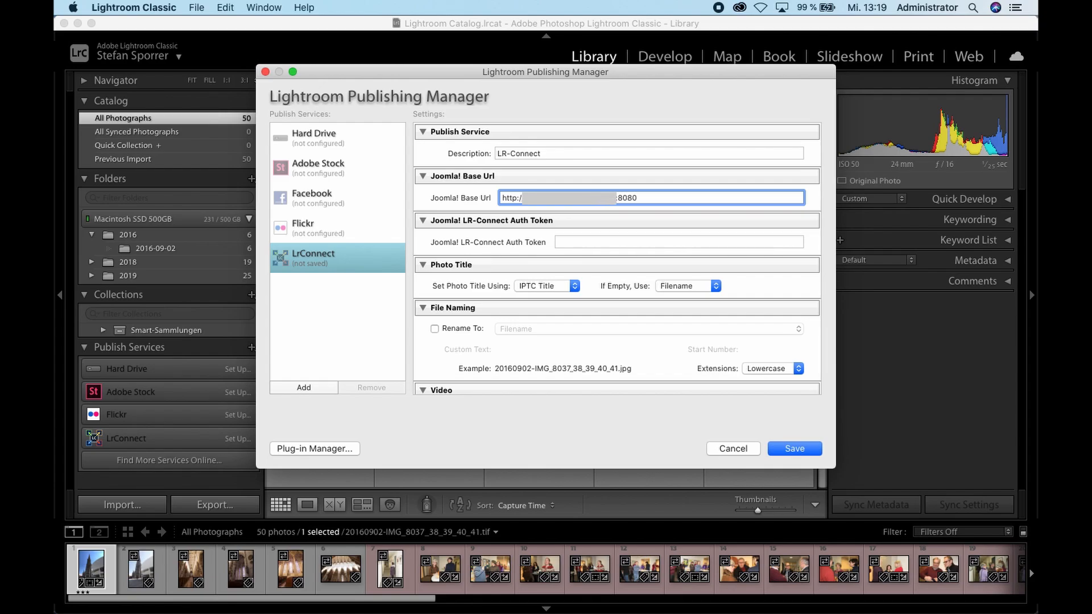
# - Copy the access token from the LR-Connect Dashboard in Firefox and paste it into the Joomla! LR-Connect Auth Token field in Lightroom Classic
pyautogui.click(568, 242)
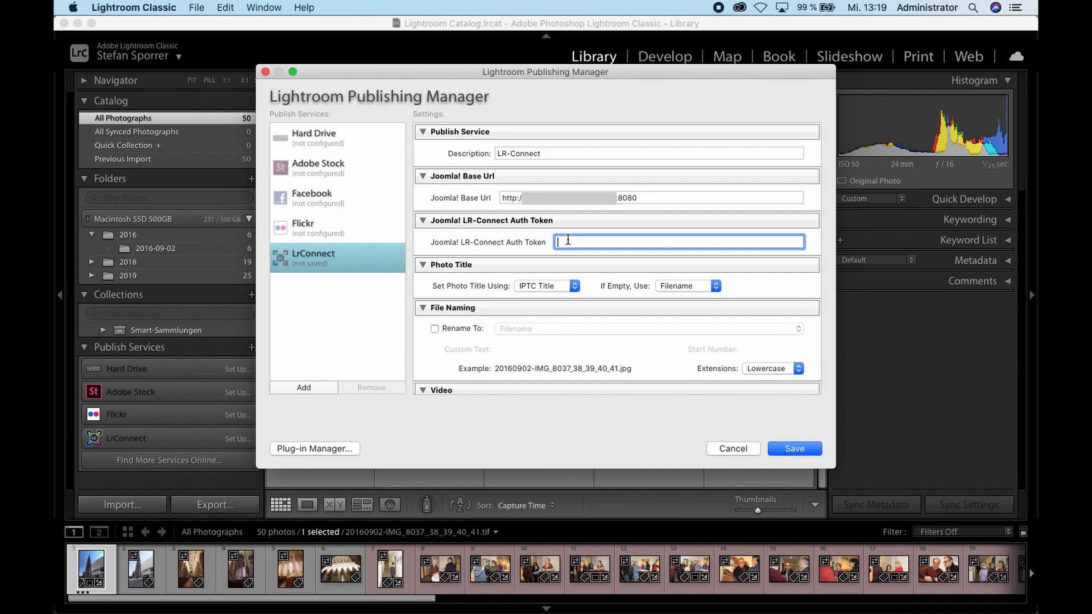
pyautogui.press('super+Tab')
pyautogui.press('super+Tab')
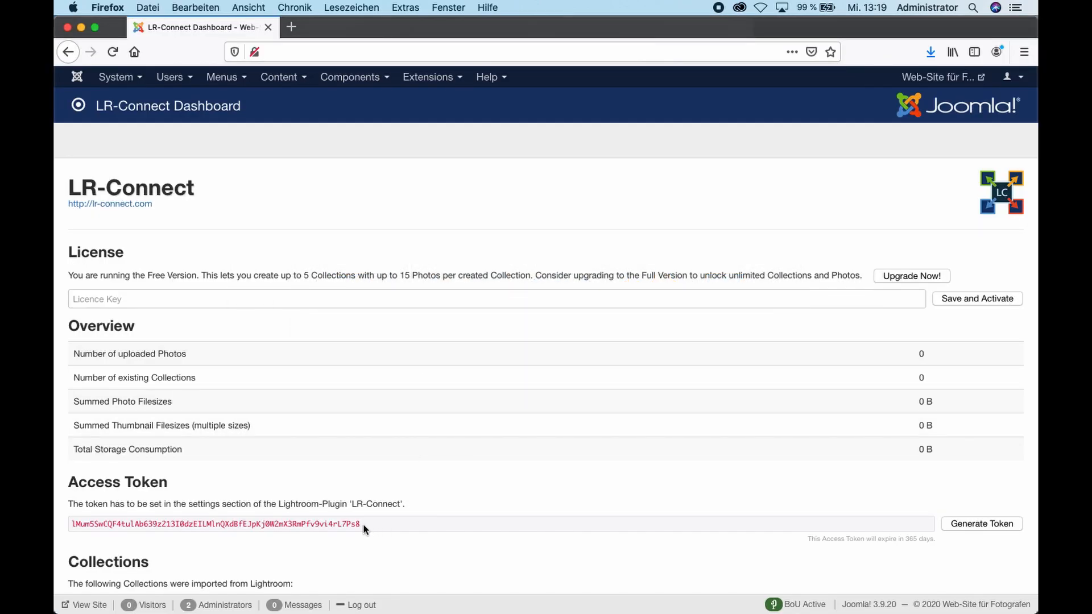
pyautogui.moveTo(365, 526); pyautogui.dragTo(74, 524)
pyautogui.click(99, 538)
pyautogui.doubleClick(98, 524)
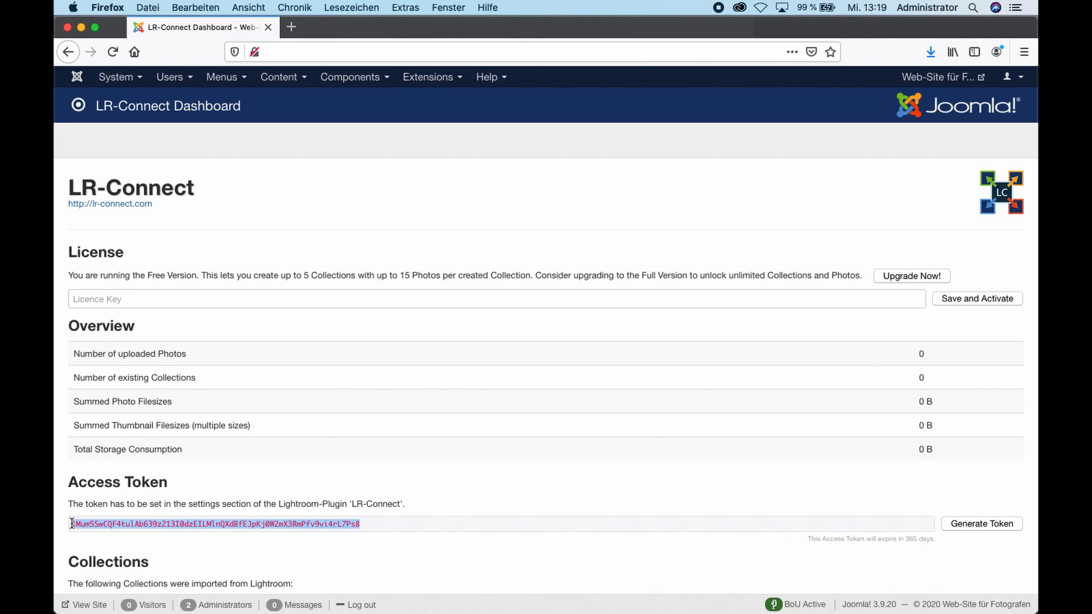
pyautogui.press('super+Tab')
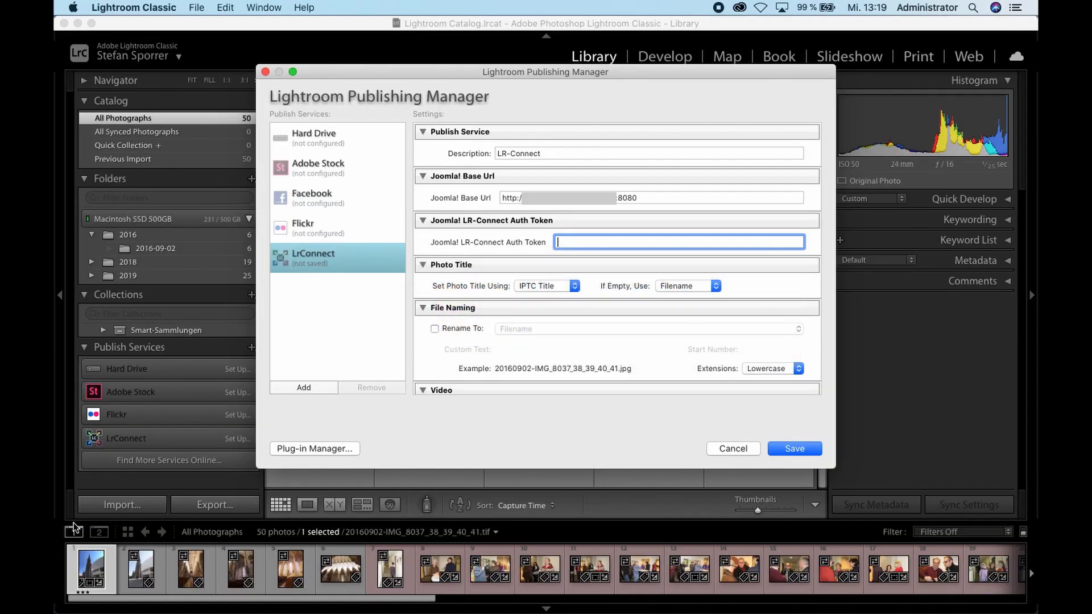
pyautogui.press('super+v')
pyautogui.doubleClick(599, 243)
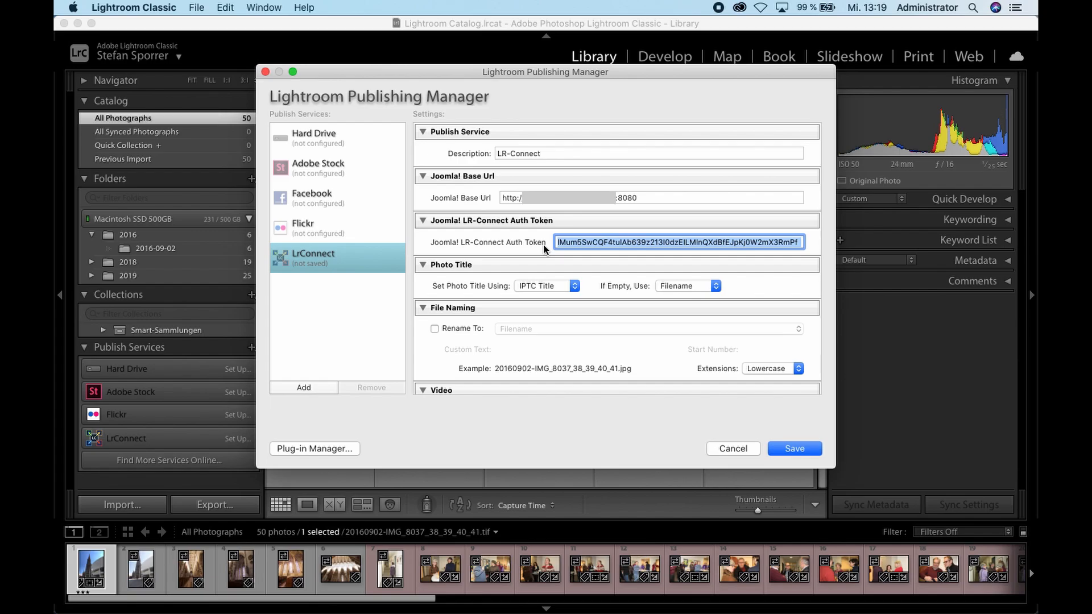
# - Enable Resize to Fit by Width & Height in the image sizing settings and save the LrConnect publish service
pyautogui.scroll(-10, 552, 346)
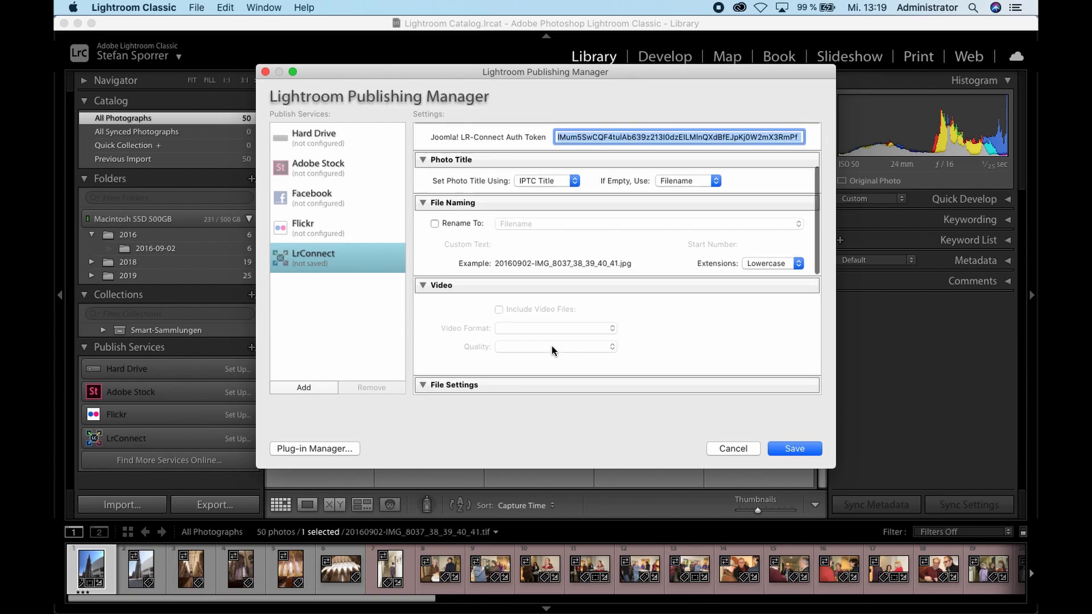
pyautogui.scroll(-1, 551, 346)
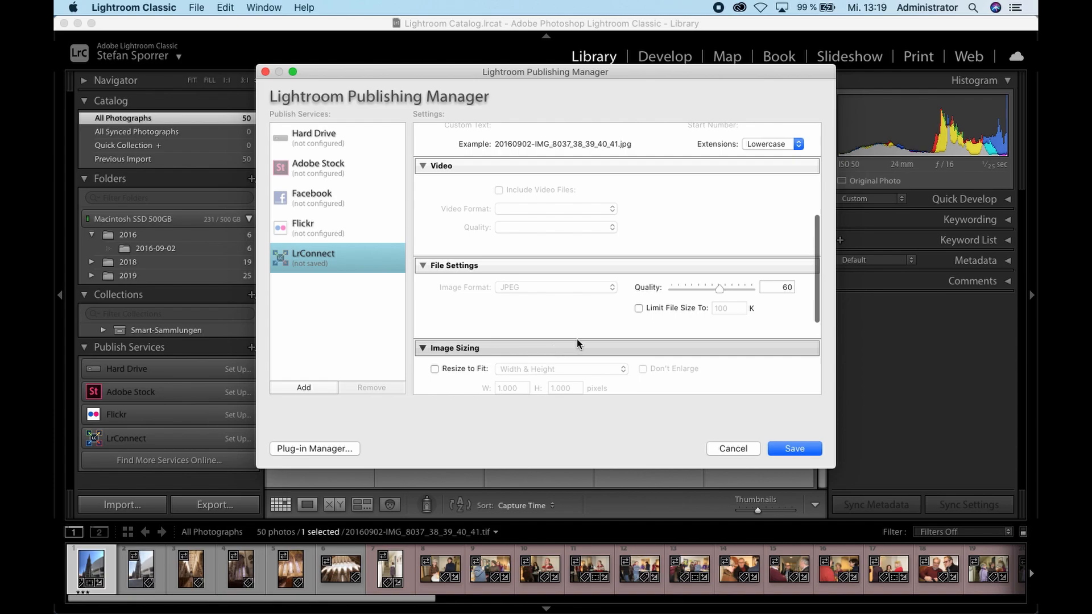
pyautogui.scroll(-7, 577, 339)
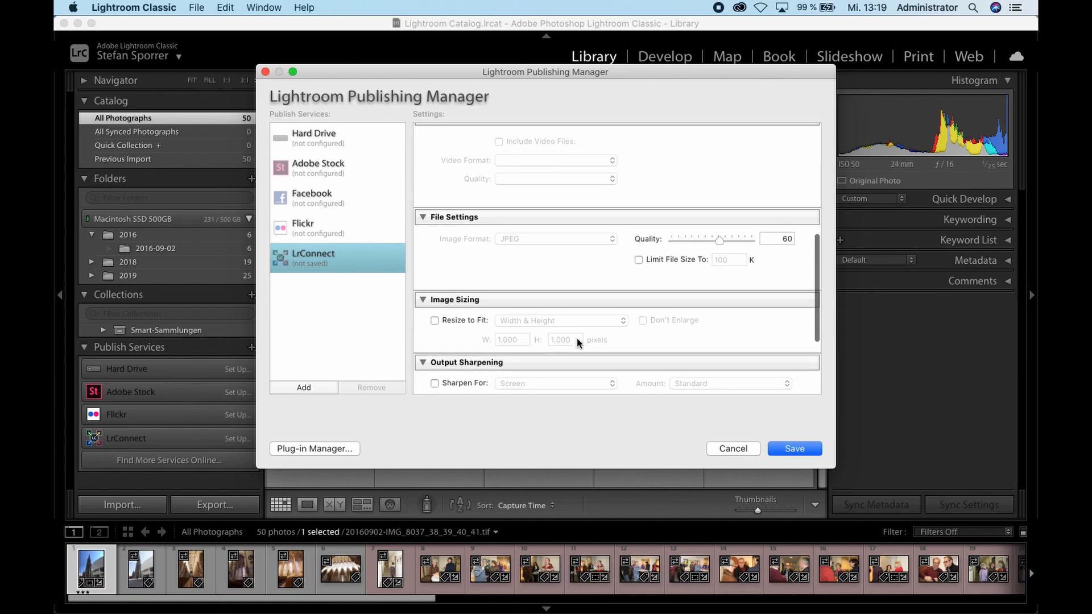
pyautogui.click(457, 319)
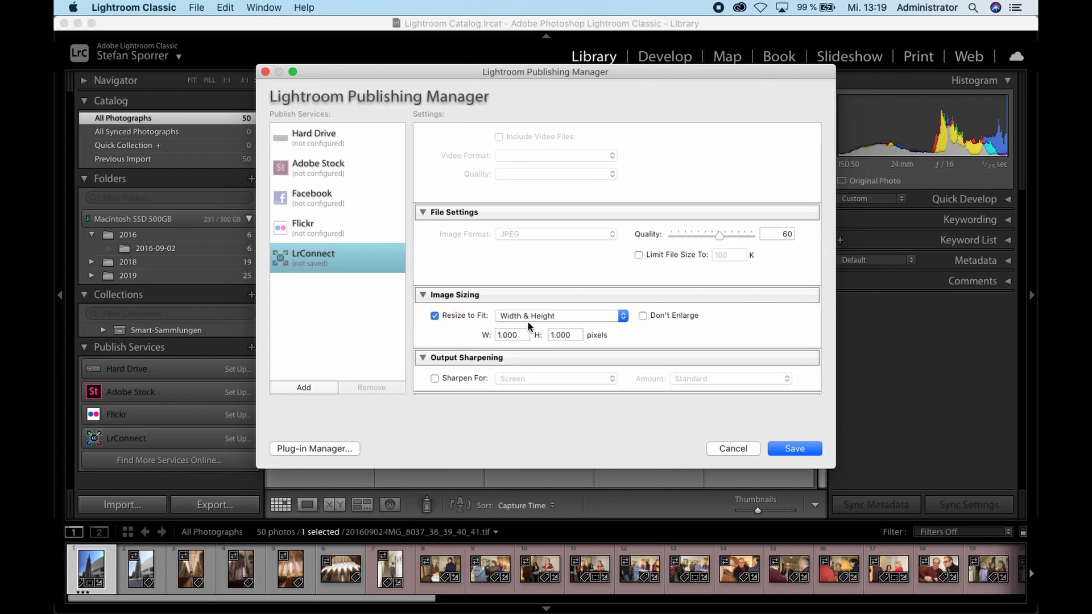
pyautogui.click(795, 449)
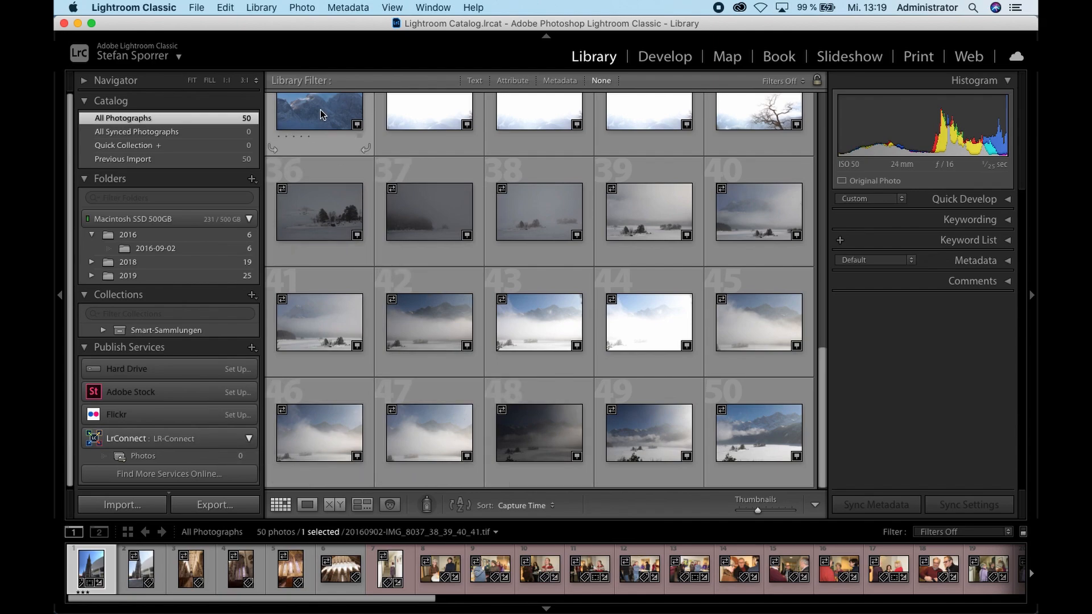
# - Add the blue mountain photo above photo 36 and photo 50 to LrConnect's Photos collection and publish that collection
pyautogui.moveTo(320, 114); pyautogui.dragTo(171, 458)
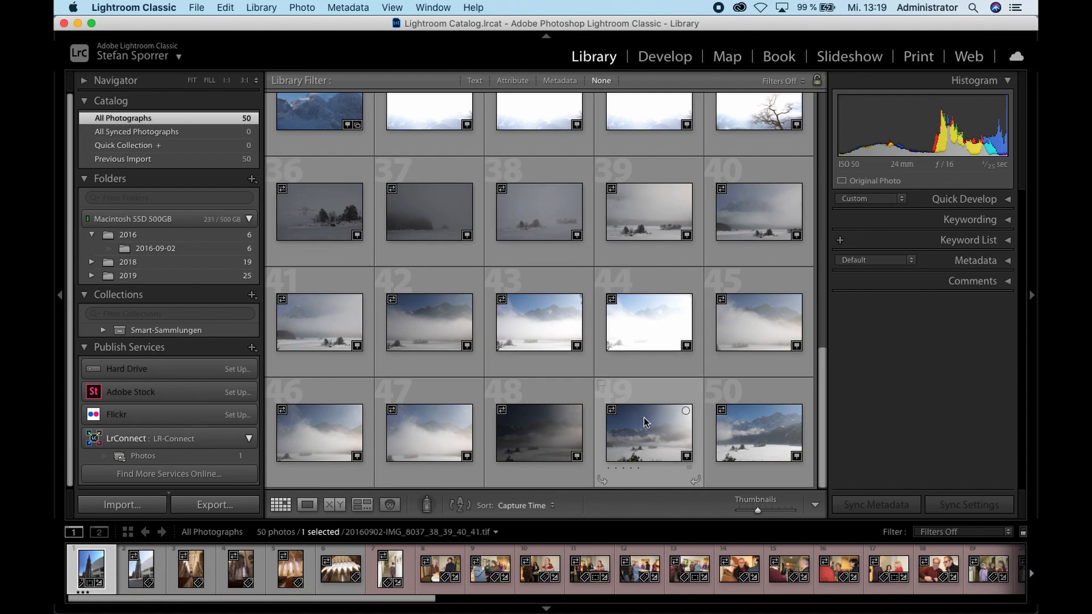
pyautogui.moveTo(744, 437); pyautogui.dragTo(160, 452)
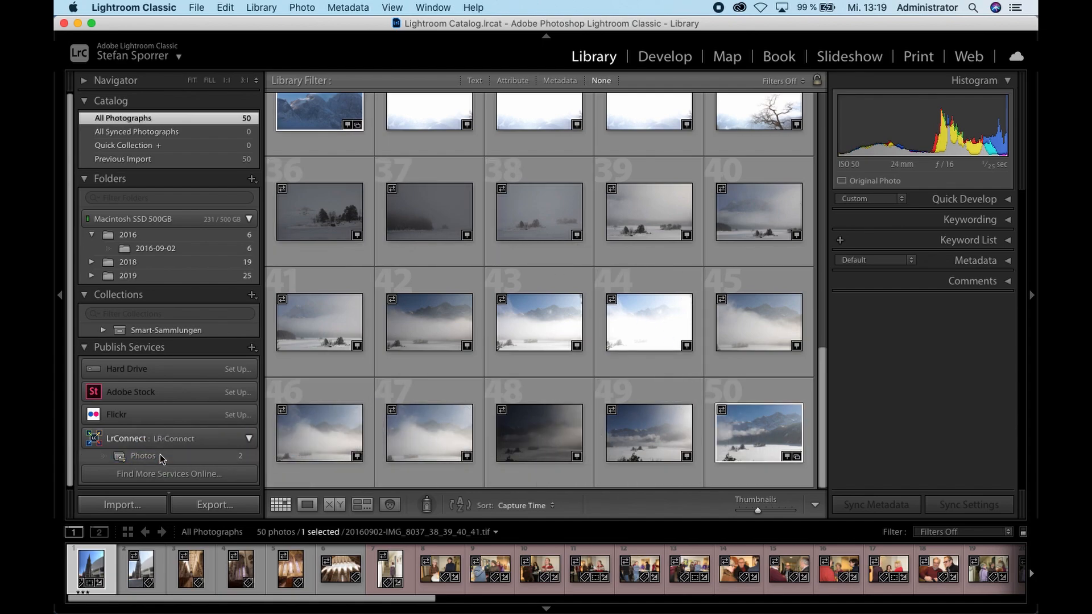
pyautogui.click(159, 455)
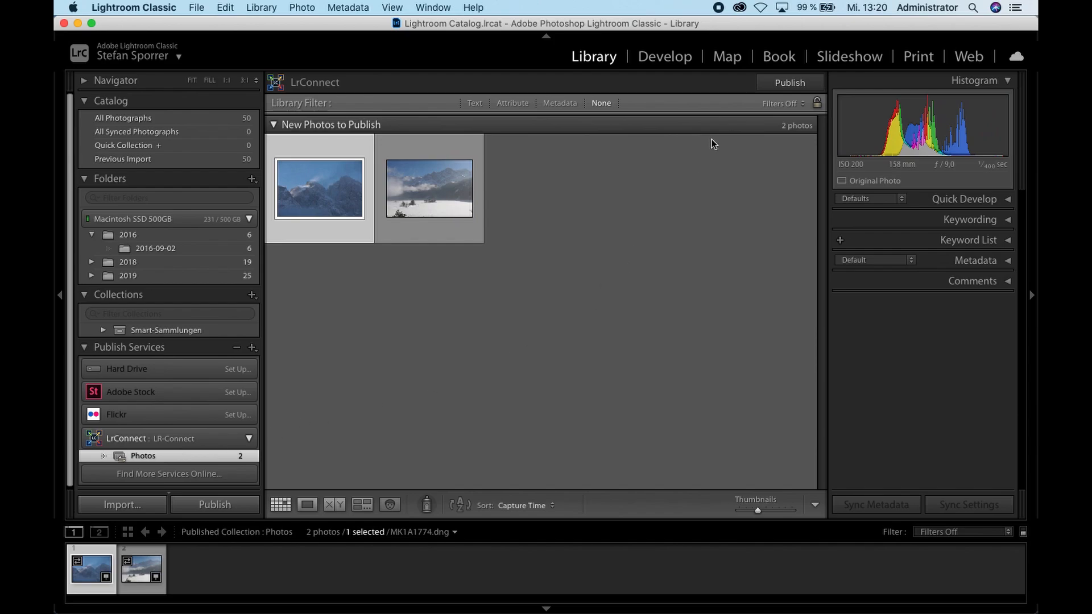
pyautogui.click(788, 83)
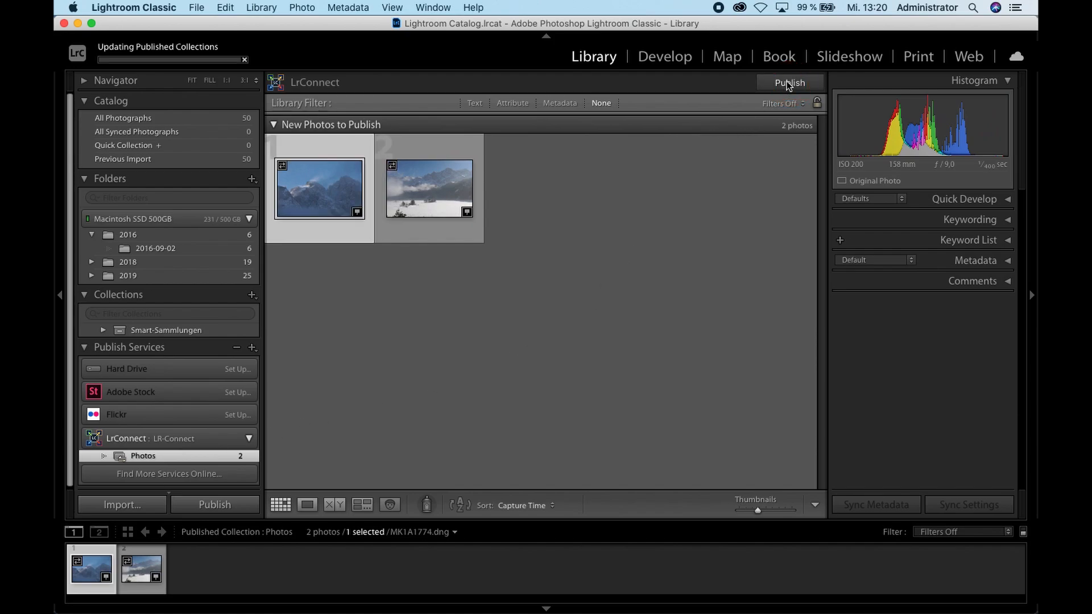